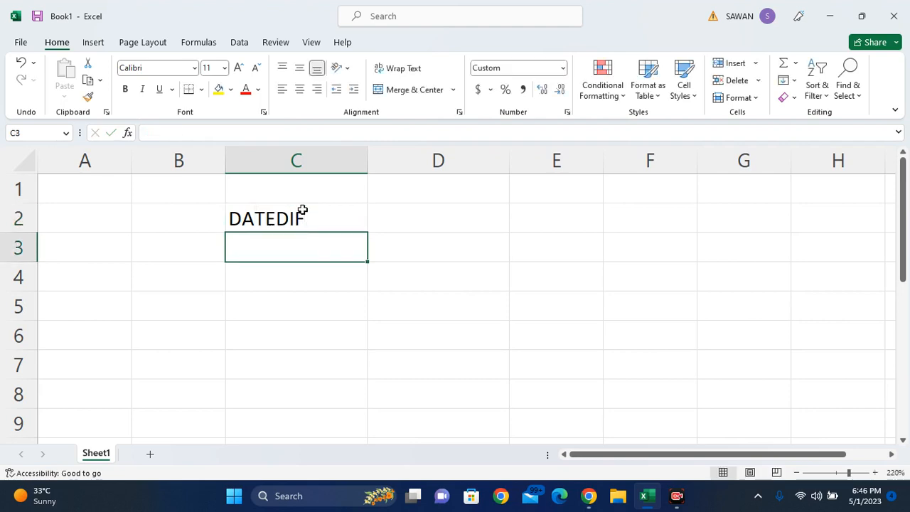
Enter the label DOB in cell C4, two rows below the DATEDIF heading.
{"action": "key", "text": "Down"}
{"action": "key", "text": "Up"}
{"action": "key", "text": "Down"}
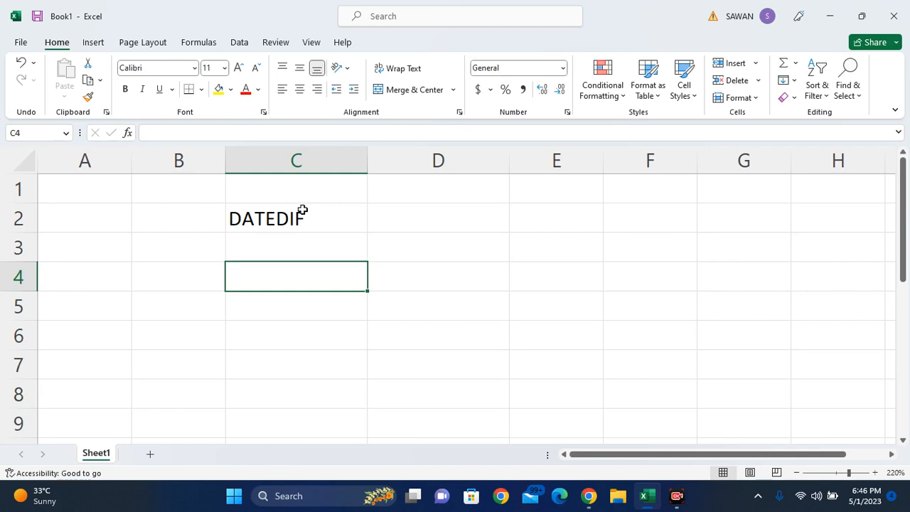
{"action": "key", "text": "Up"}
{"action": "key", "text": "Down"}
{"action": "type", "text": "DOB"}
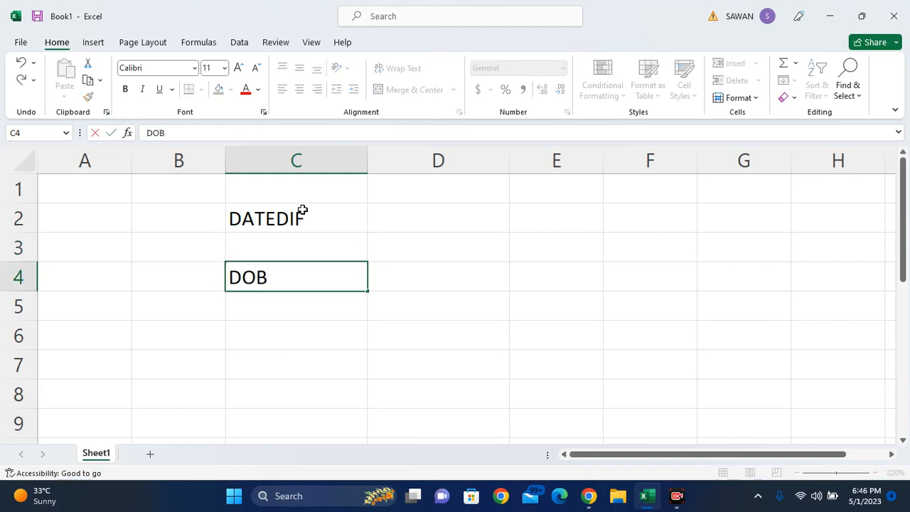
{"action": "key", "text": "Return"}
Enter the date of birth in cell D4, beside the DOB label, in month/day/year order.
{"action": "key", "text": "Up"}
{"action": "key", "text": "Right"}
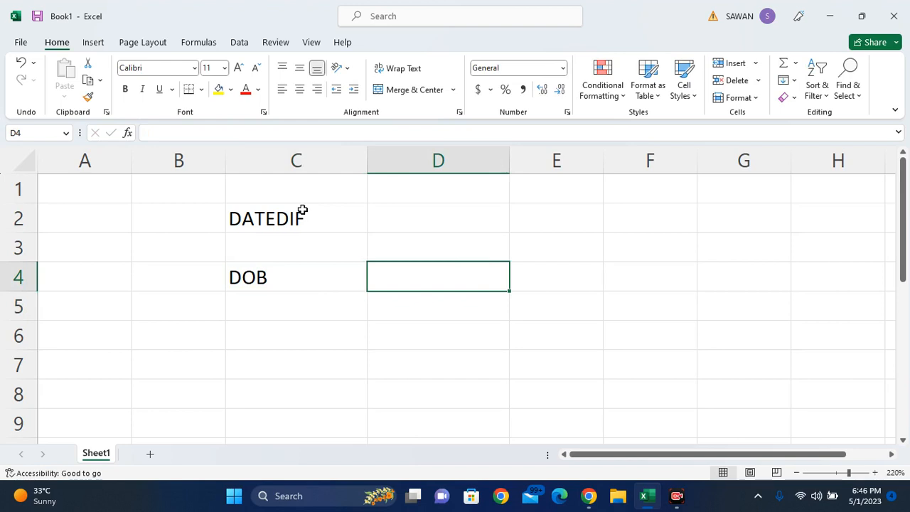
{"action": "type", "text": "10"}
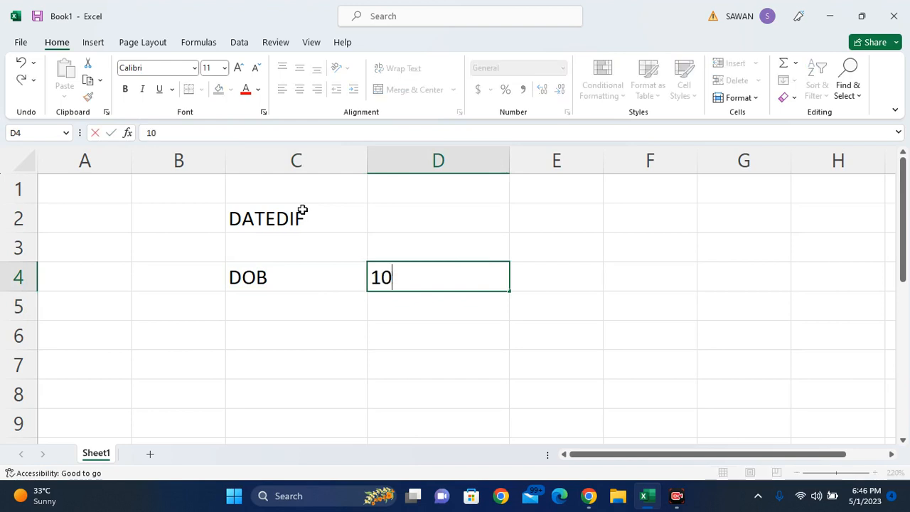
{"action": "key", "text": "BackSpace"}
{"action": "key", "text": "BackSpace"}
{"action": "type", "text": "2/10/1990"}
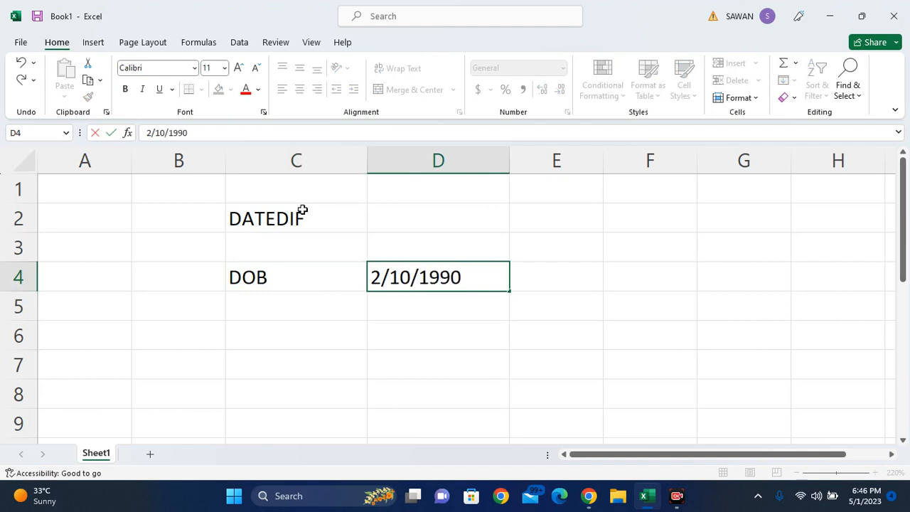
{"action": "key", "text": "Return"}
{"action": "key", "text": "Up"}
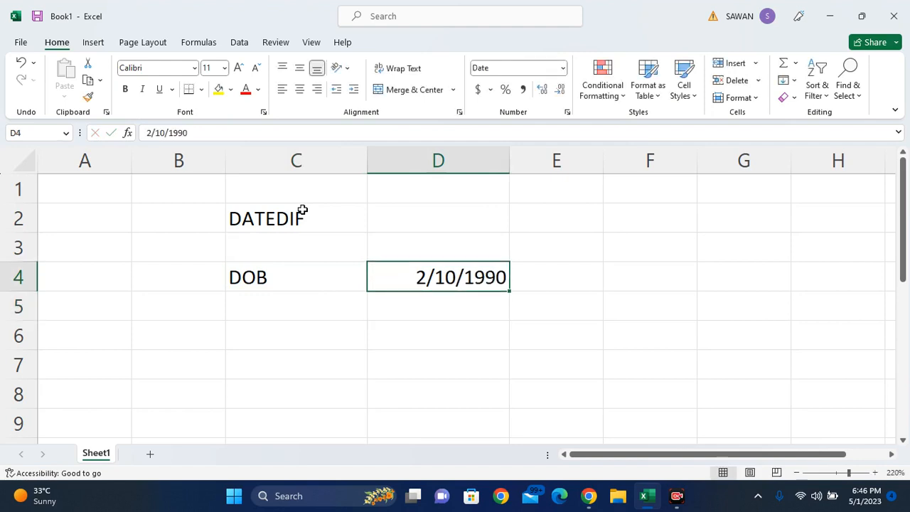
Format the date in D4 with the English (United Kingdom) locale and the 14/03/2012 date type.
{"action": "right_click", "coordinate": [461, 277]}
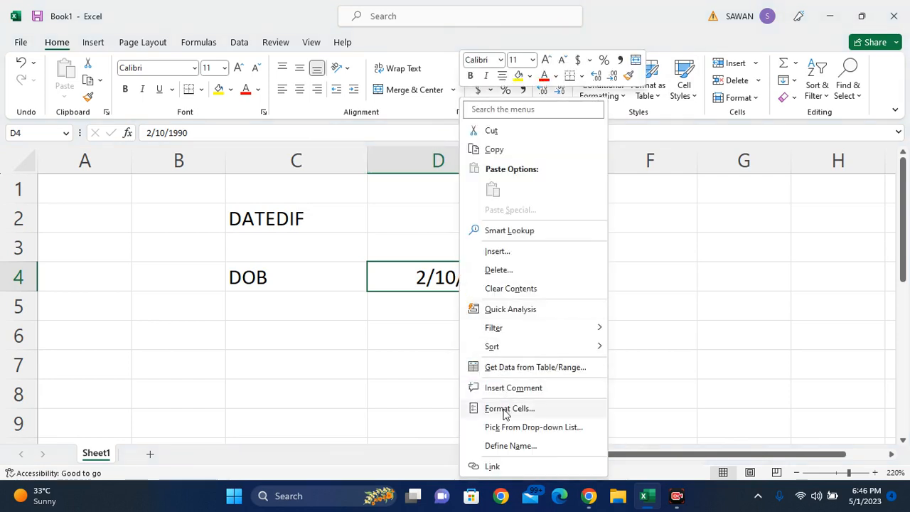
{"action": "left_click", "coordinate": [506, 409]}
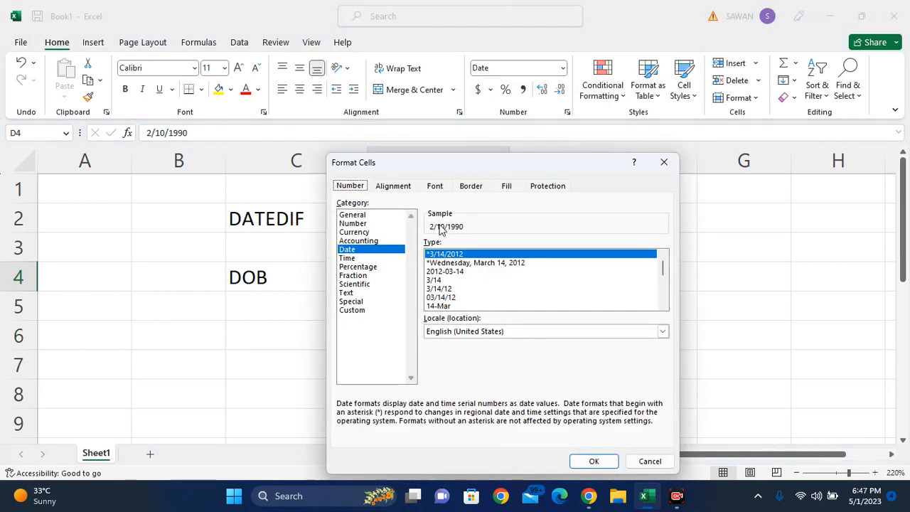
{"action": "left_click", "coordinate": [451, 264]}
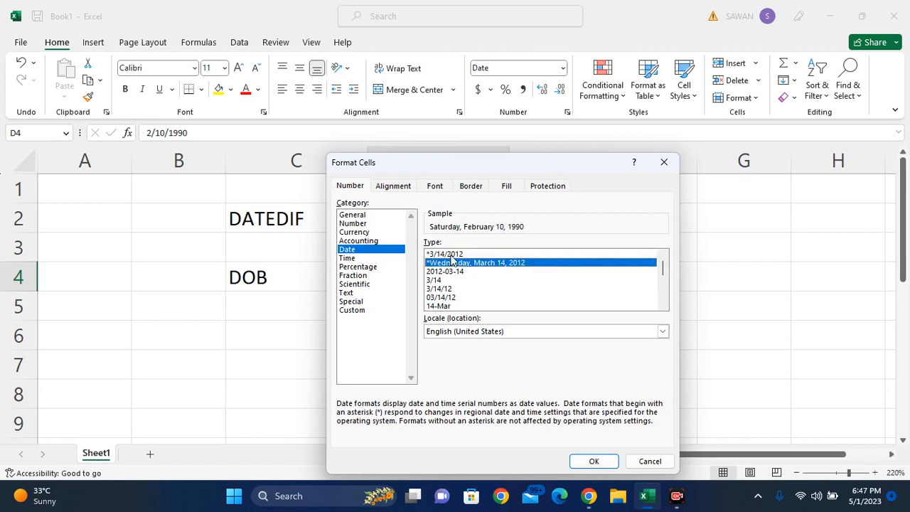
{"action": "left_click", "coordinate": [451, 256]}
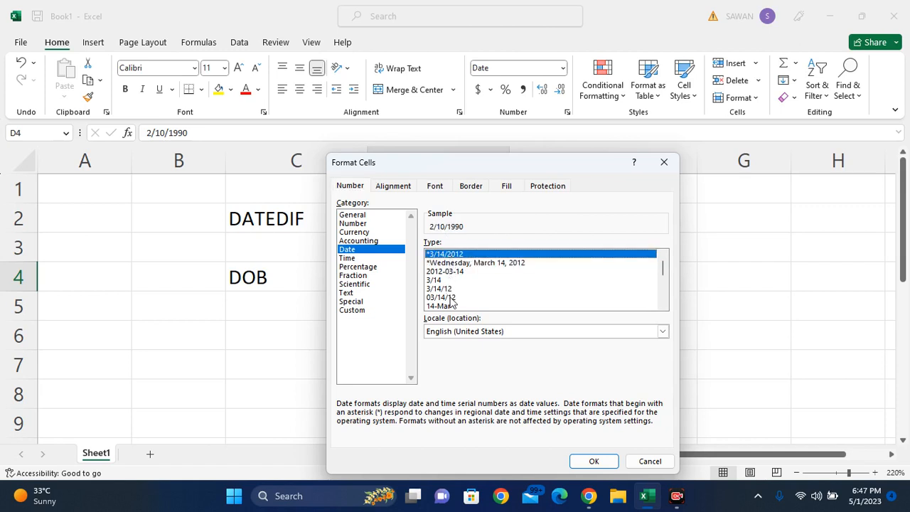
{"action": "scroll", "coordinate": [448, 303], "scroll_direction": "down", "scroll_amount": 3}
{"action": "scroll", "coordinate": [448, 302], "scroll_direction": "up", "scroll_amount": 3}
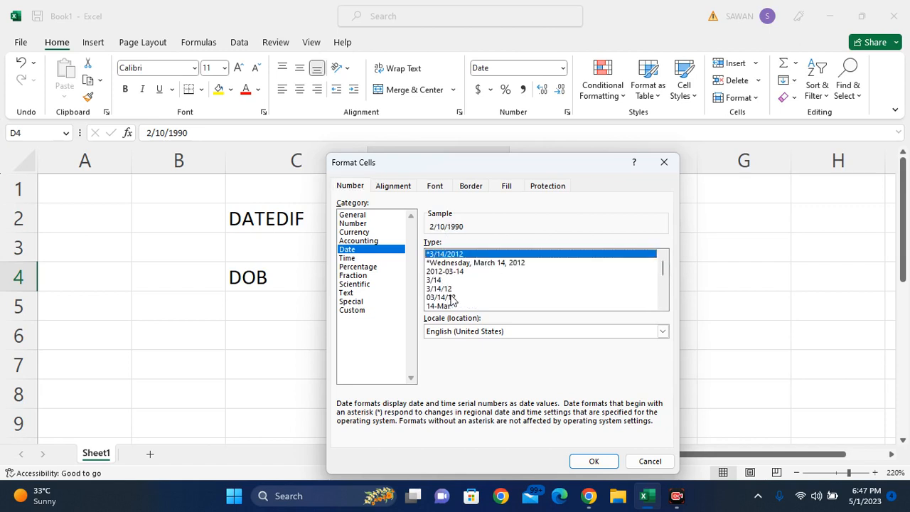
{"action": "left_click", "coordinate": [458, 332]}
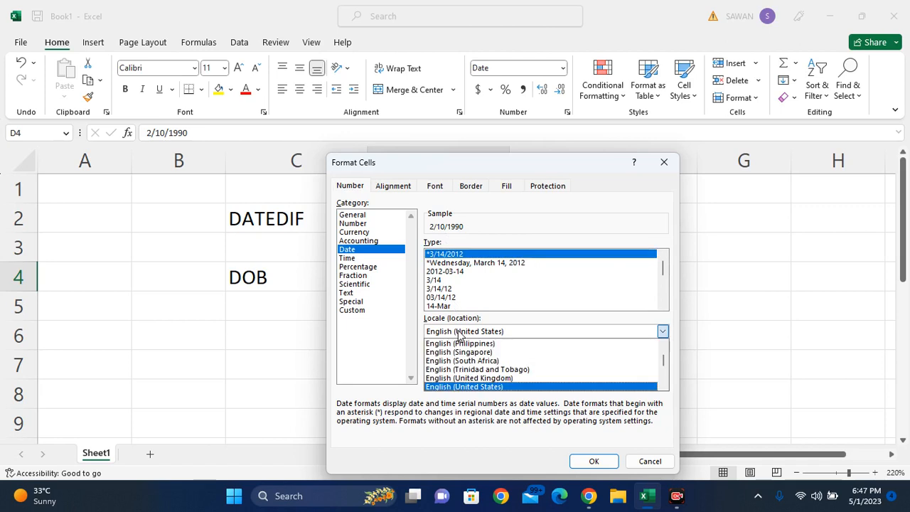
{"action": "left_click", "coordinate": [495, 380]}
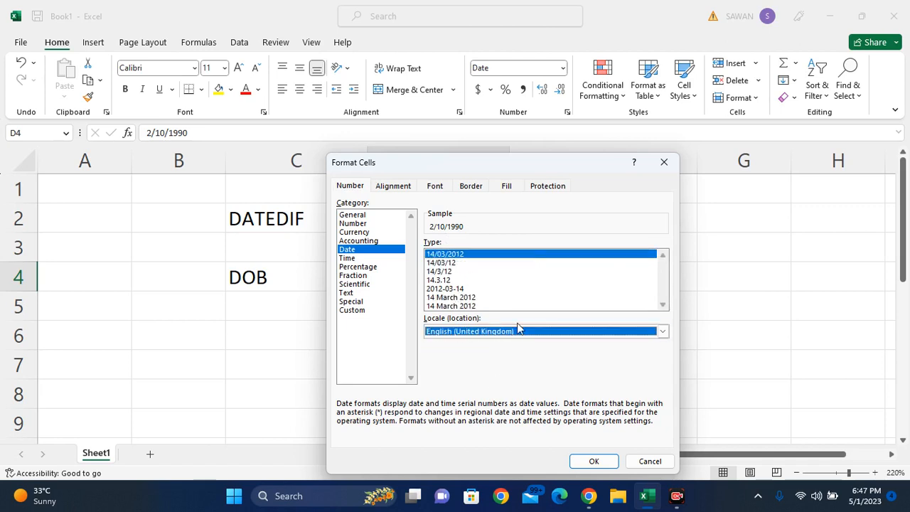
{"action": "left_click", "coordinate": [592, 461]}
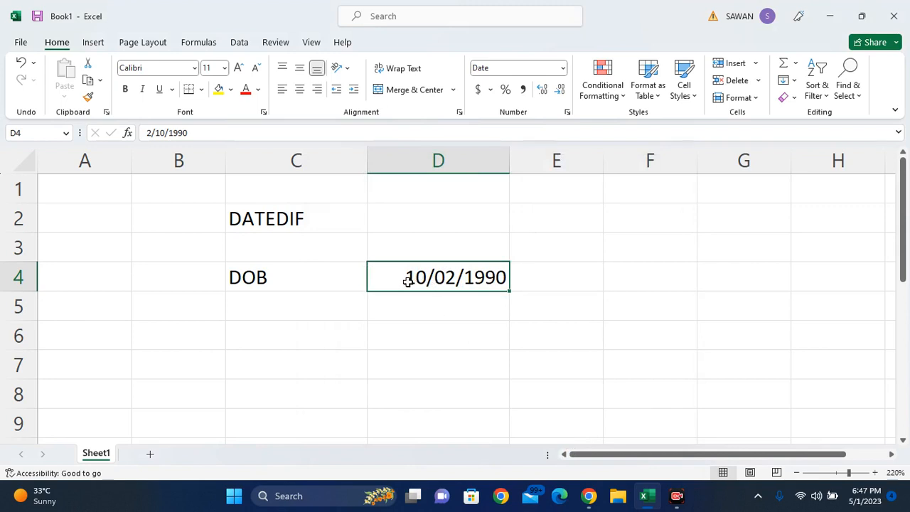
Enter =NOW() in cell D5 to insert the current date and time below the birth date.
{"action": "left_click", "coordinate": [343, 317]}
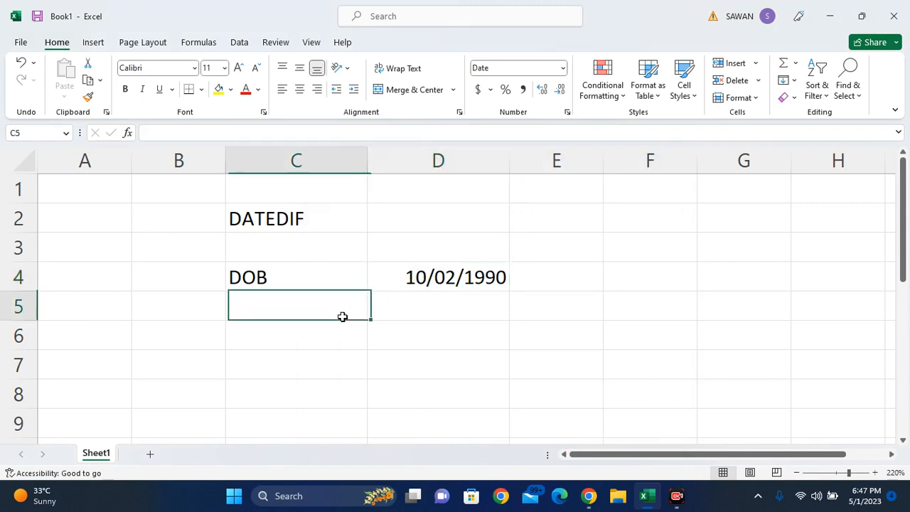
{"action": "left_click", "coordinate": [415, 315]}
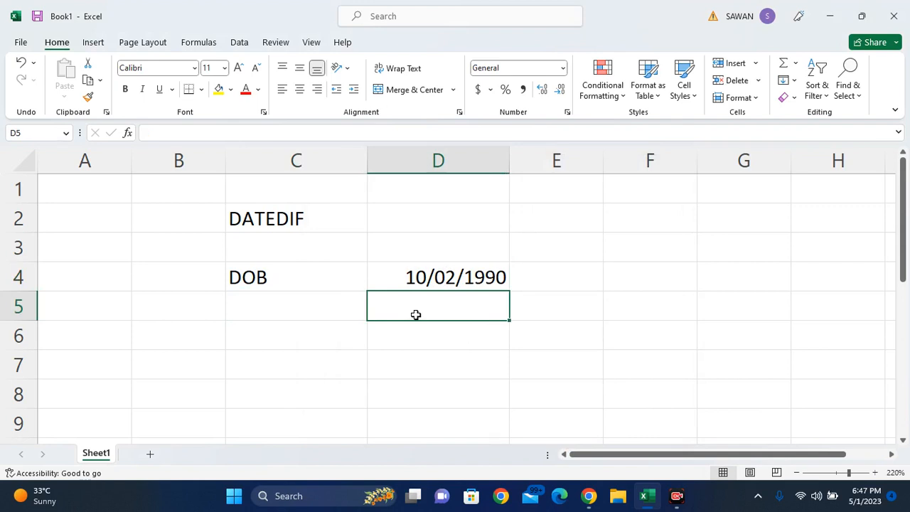
{"action": "type", "text": "="}
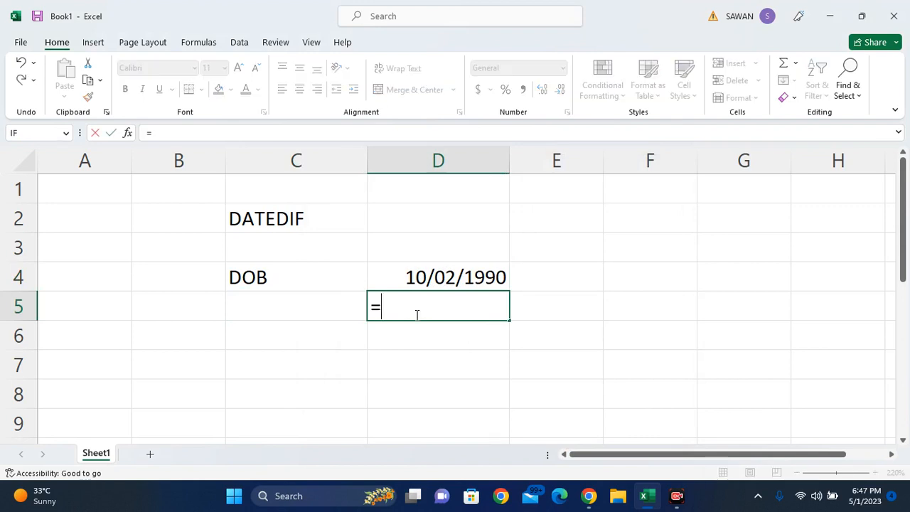
{"action": "type", "text": "NOW()"}
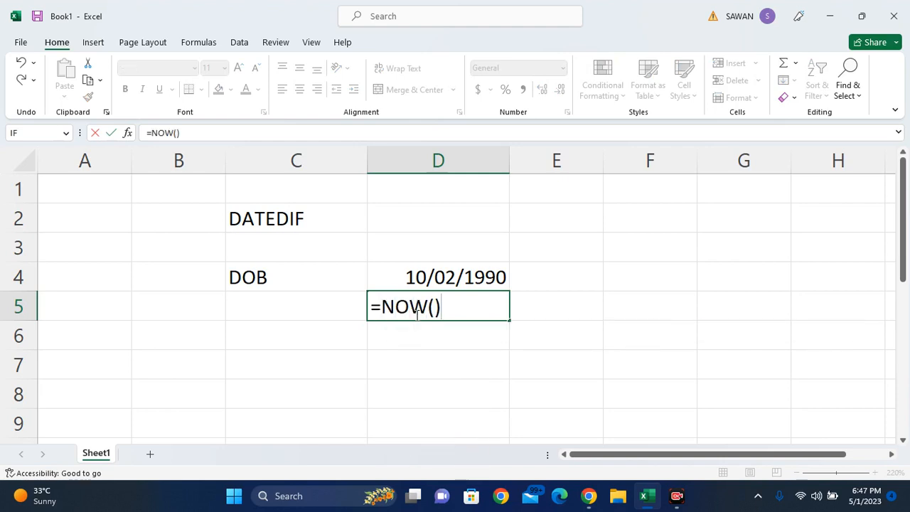
{"action": "key", "text": "Return"}
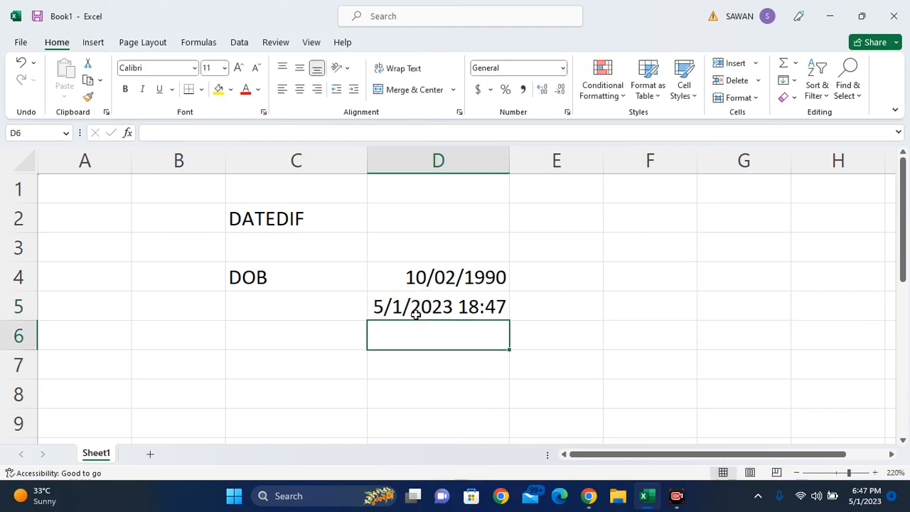
Calculate the complete years between the two dates in cell D6 with =DATEDIF(D4,D5,"Y").
{"action": "left_click", "coordinate": [416, 314]}
{"action": "key", "text": "Down"}
{"action": "left_click", "coordinate": [415, 313]}
{"action": "key", "text": "Down"}
{"action": "type", "text": "=DATEDIF"}
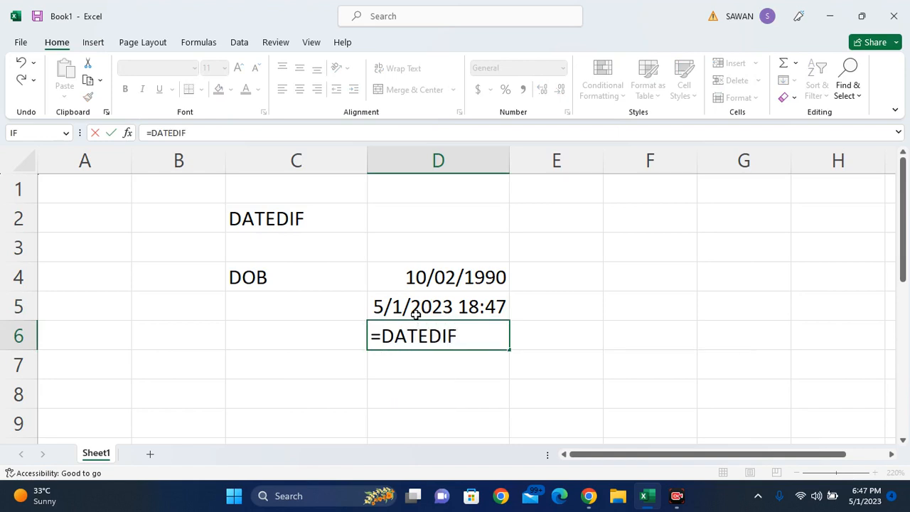
{"action": "type", "text": "("}
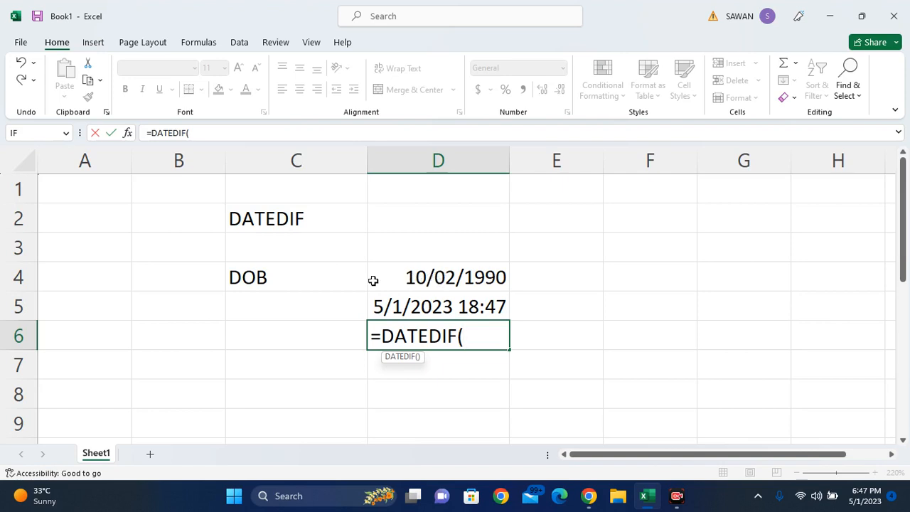
{"action": "type", "text": "D"}
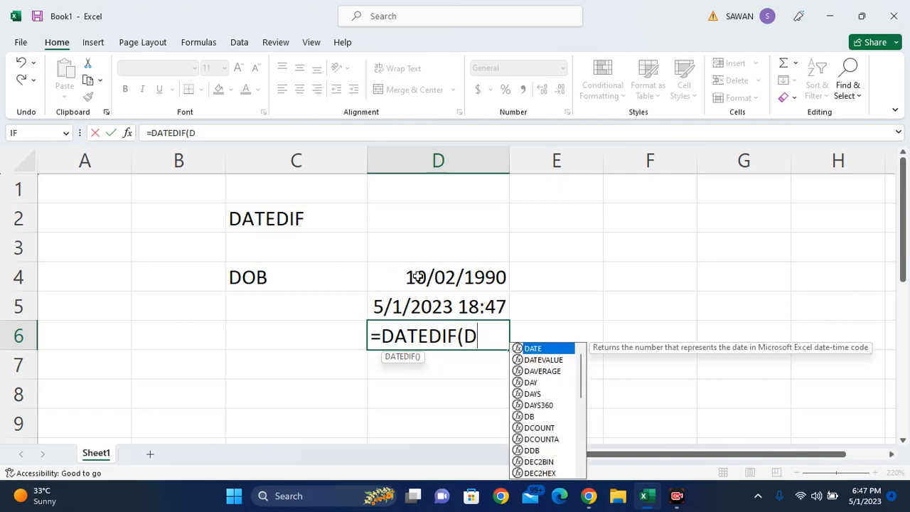
{"action": "type", "text": "4,"}
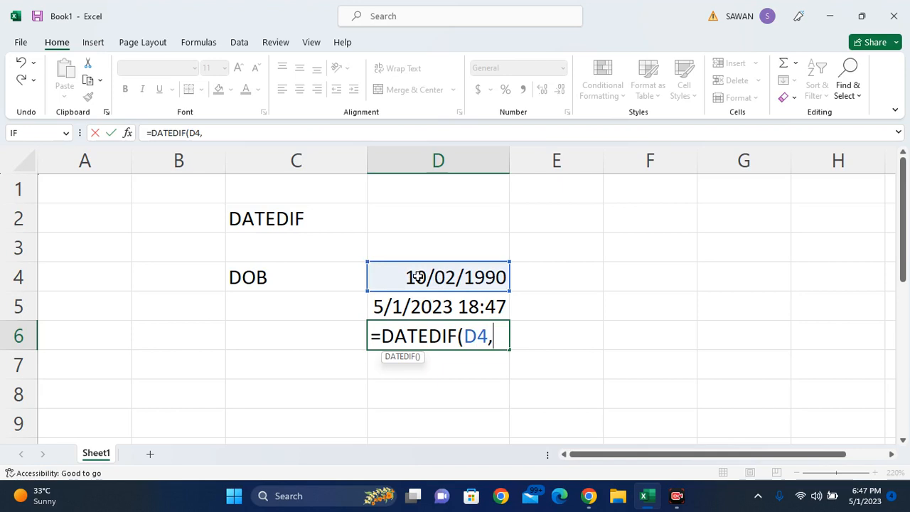
{"action": "type", "text": "D5"}
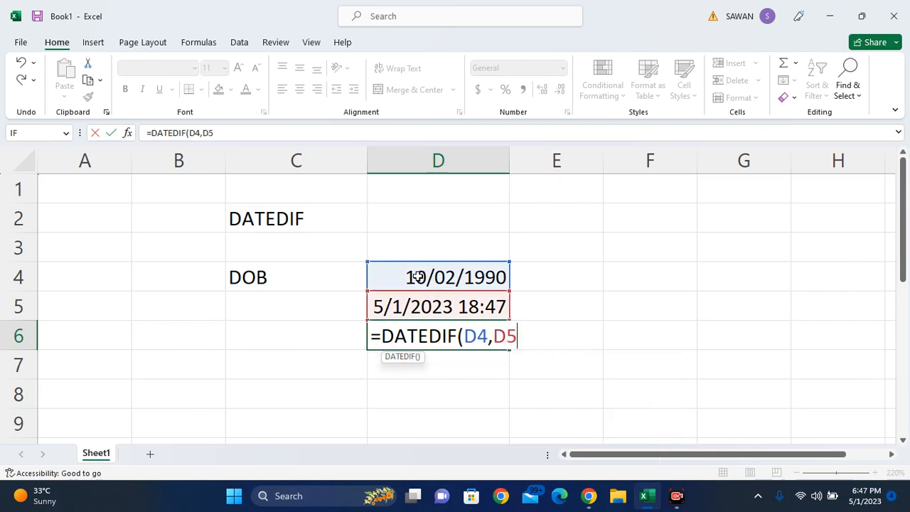
{"action": "type", "text": ",\"Y\")"}
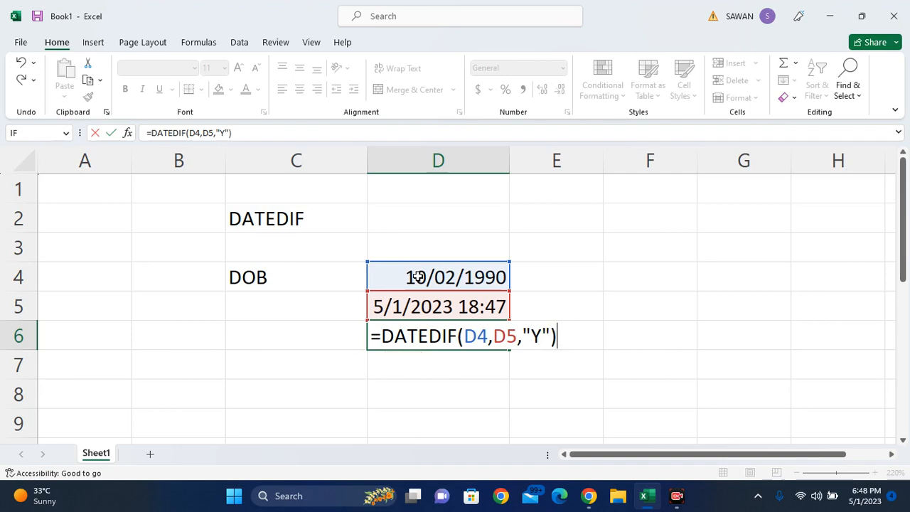
{"action": "key", "text": "Return"}
{"action": "key", "text": "Up"}
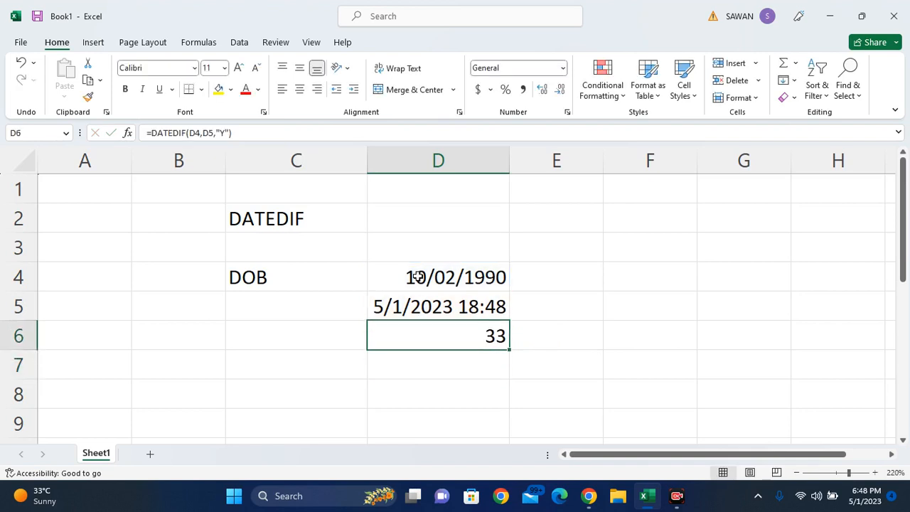
{"action": "left_click", "coordinate": [460, 277]}
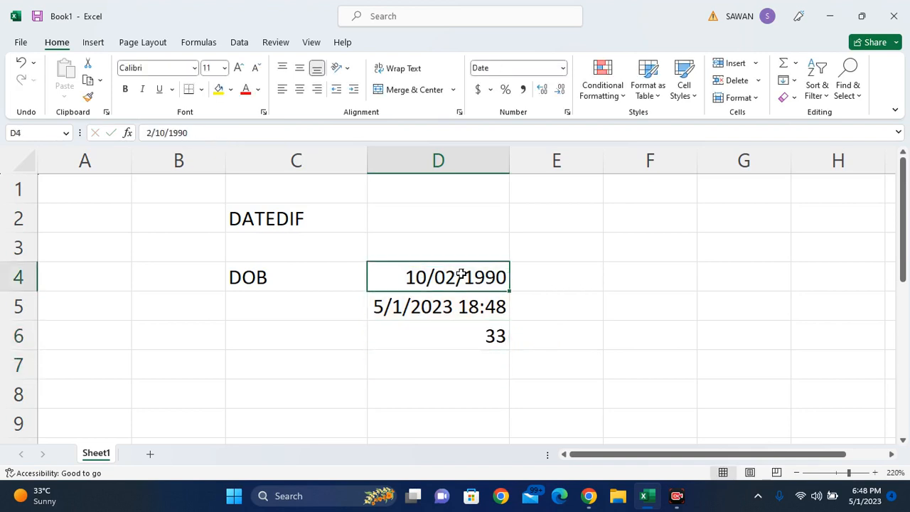
{"action": "left_click", "coordinate": [430, 308]}
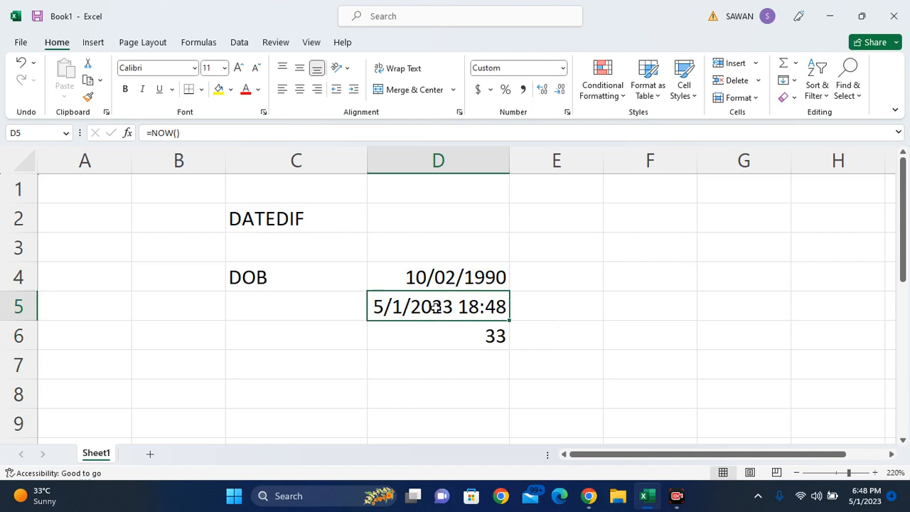
Clear cell D6 and enter =DATEDIF(D4,D5,"D") to calculate the number of days between the two dates.
{"action": "left_click", "coordinate": [489, 338]}
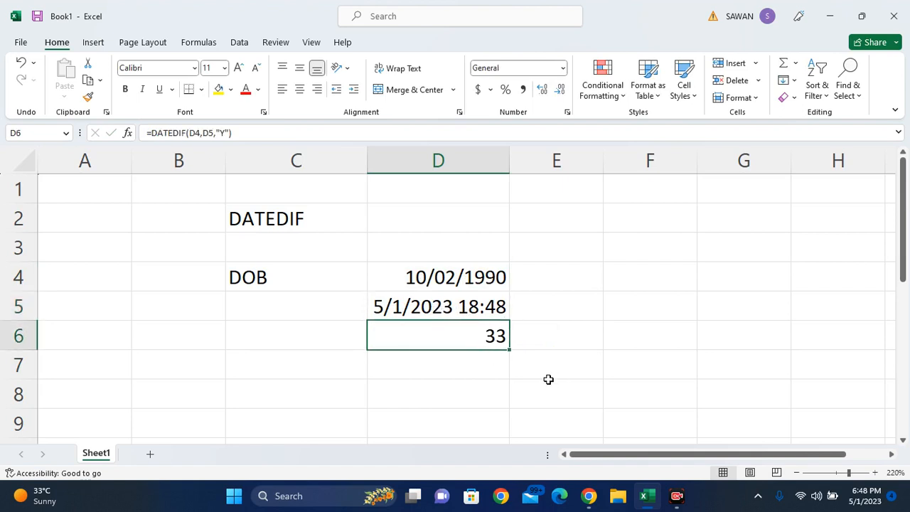
{"action": "key", "text": "Delete"}
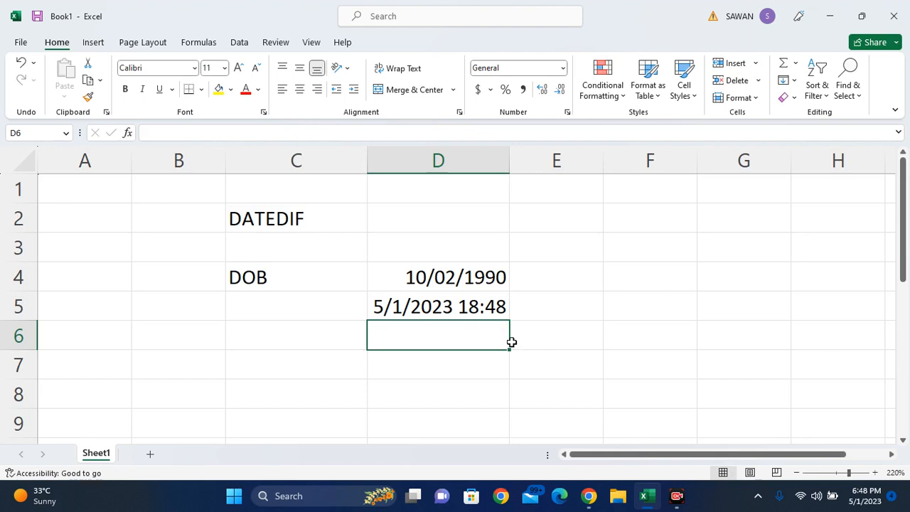
{"action": "type", "text": "=DATEDIF("}
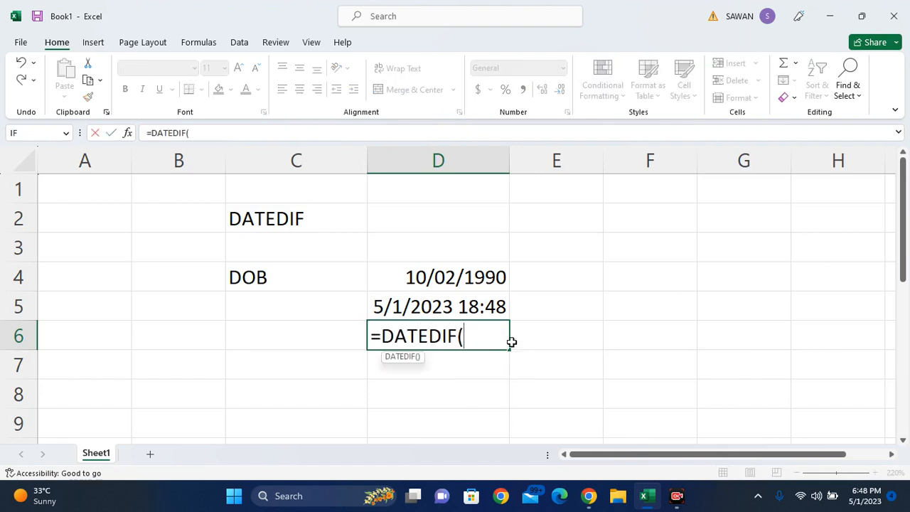
{"action": "type", "text": "D4,D"}
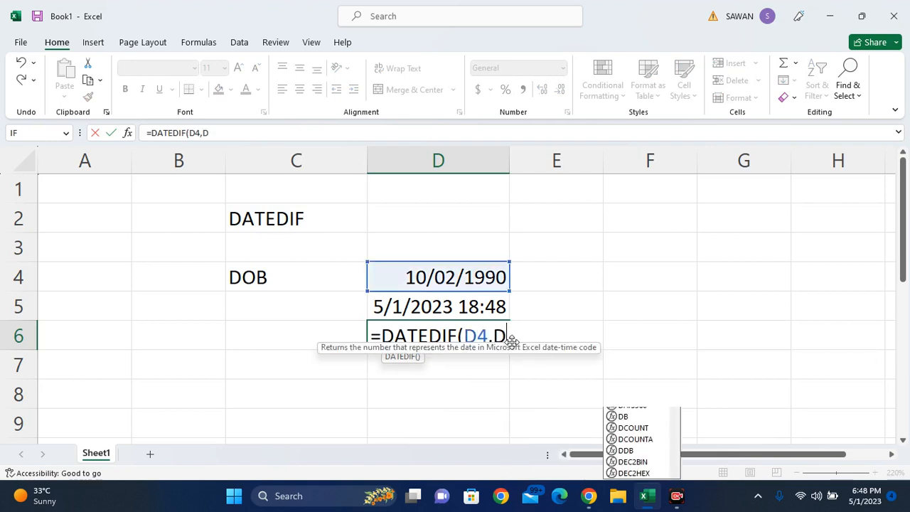
{"action": "type", "text": "5,\""}
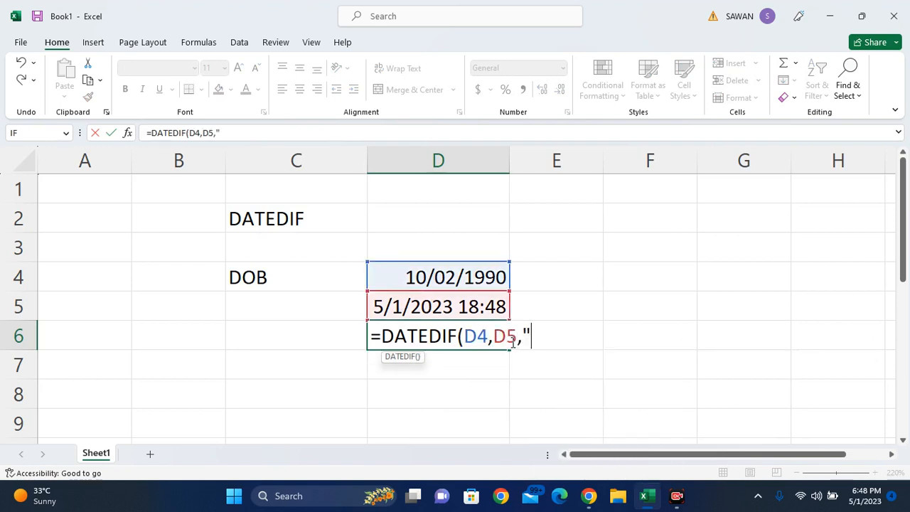
{"action": "type", "text": "D\")"}
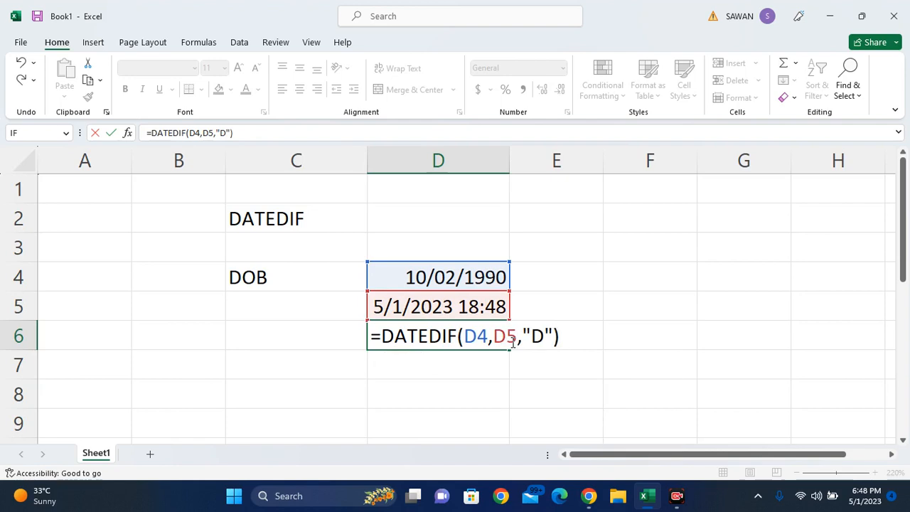
{"action": "key", "text": "Return"}
{"action": "key", "text": "Up"}
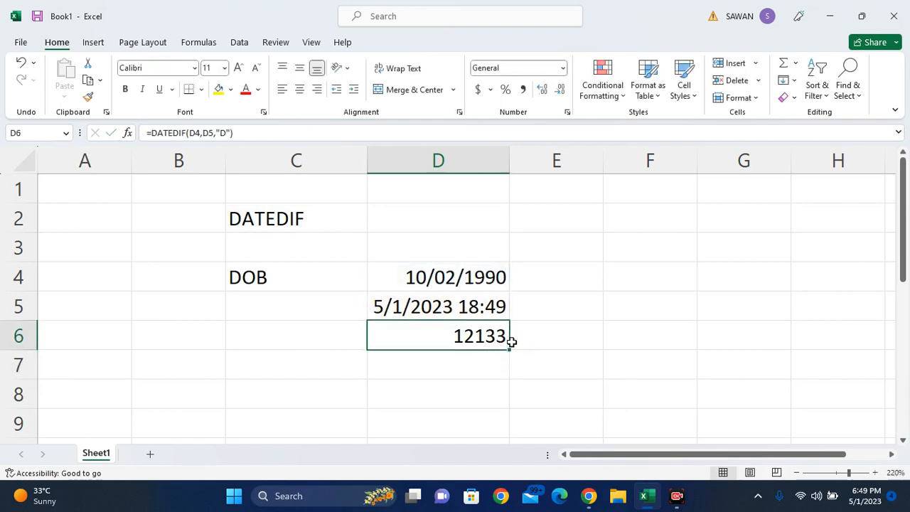
Change the unit in the D6 formula to months so it reads =DATEDIF(D4,D5,"M").
{"action": "key", "text": "F2"}
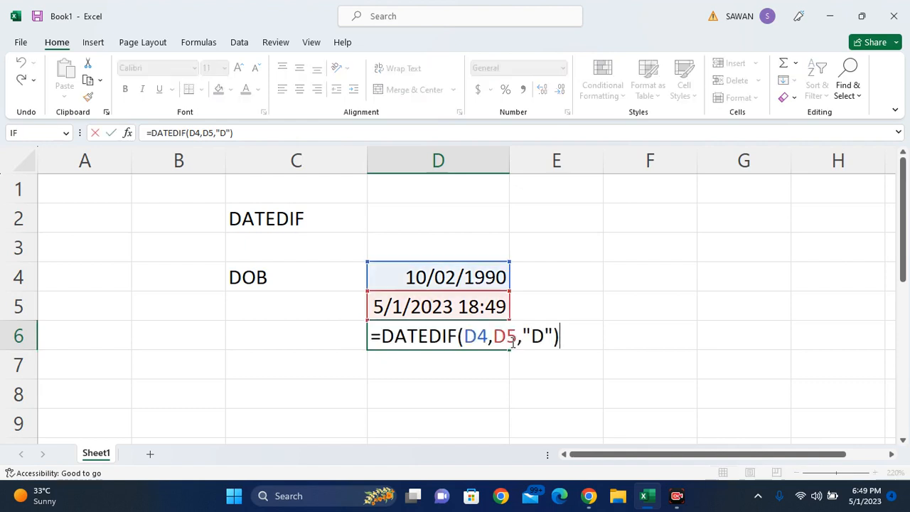
{"action": "key", "text": "Left"}
{"action": "key", "text": "Left"}
{"action": "key", "text": "BackSpace"}
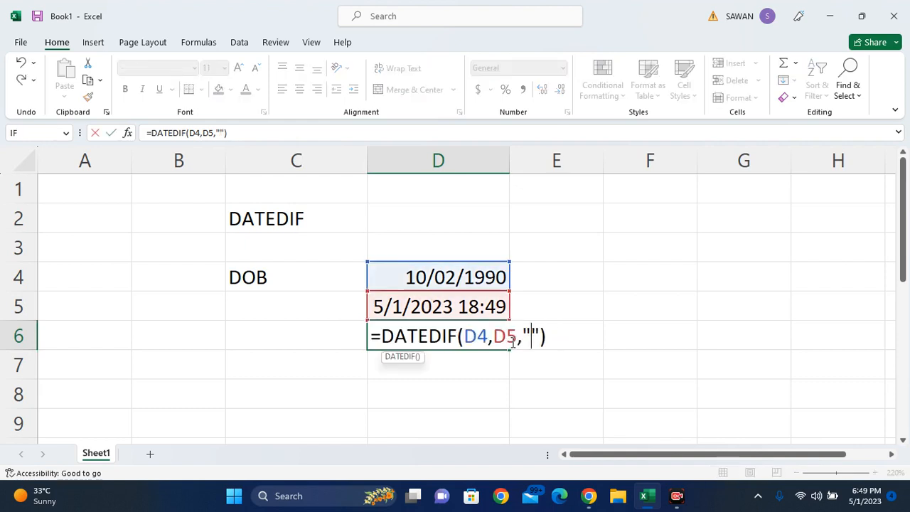
{"action": "type", "text": "M"}
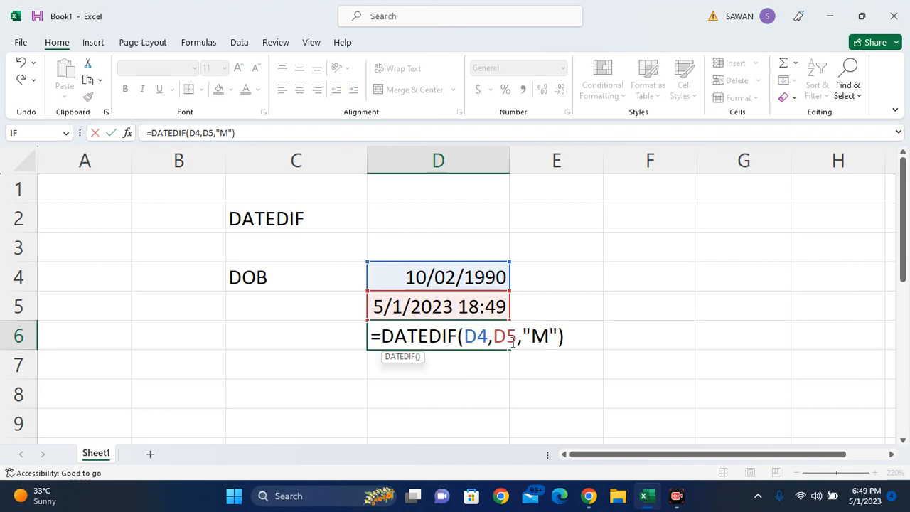
{"action": "key", "text": "Return"}
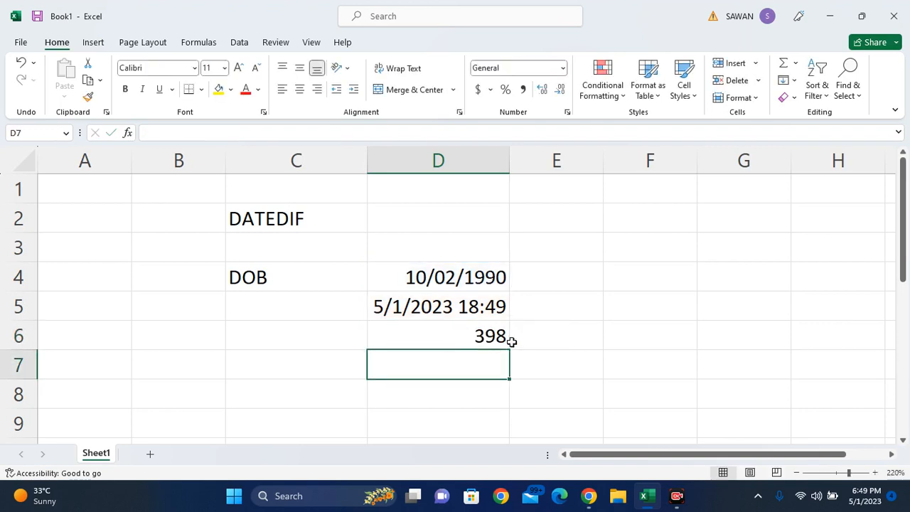
Fill cell D6 with yellow and copy its formula and formatting down to D8.
{"action": "key", "text": "Up"}
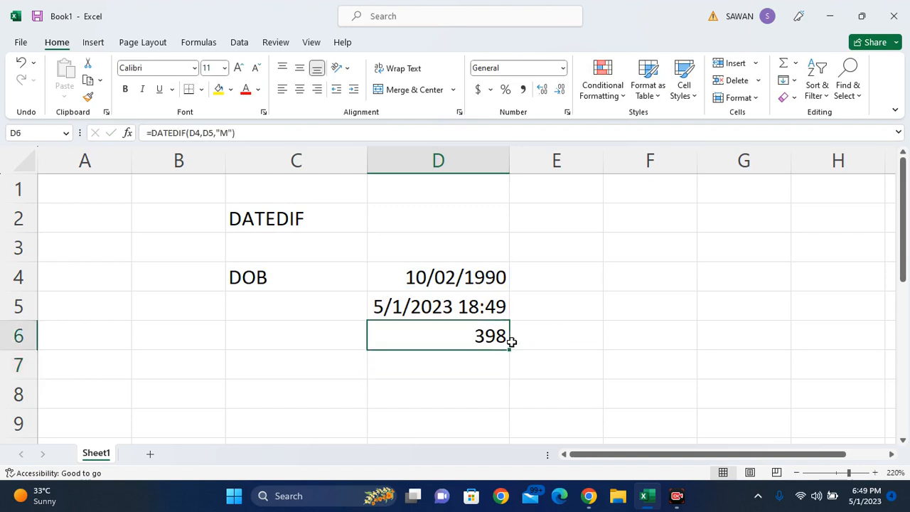
{"action": "left_click", "coordinate": [219, 89]}
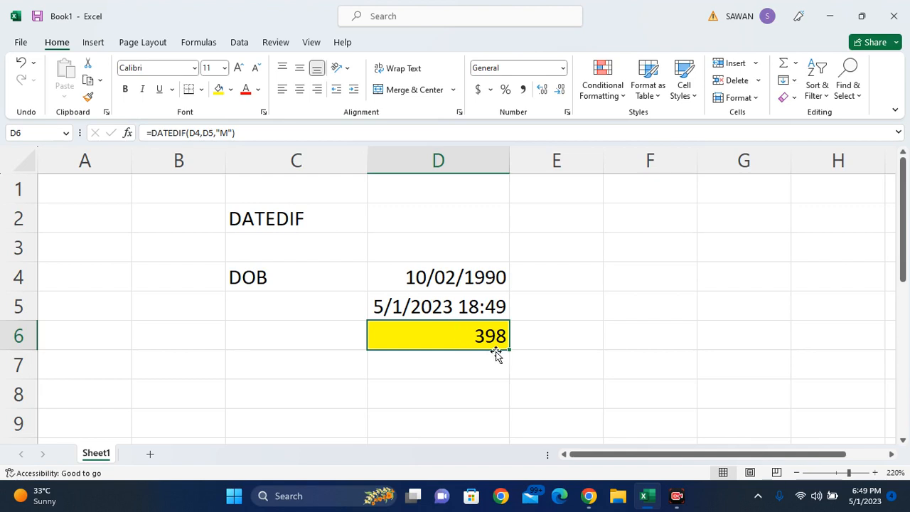
{"action": "left_click_drag", "start_coordinate": [510, 351], "coordinate": [499, 402]}
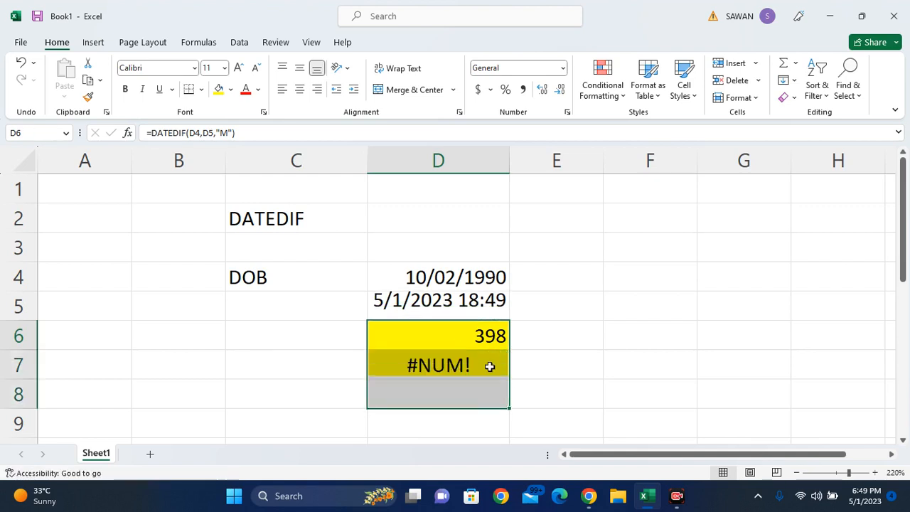
Edit the copied formula in D7 to =DATEDIF(D4,D5,"D") so it calculates the difference in days.
{"action": "left_click", "coordinate": [485, 365]}
{"action": "key", "text": "F2"}
{"action": "key", "text": "Left"}
{"action": "key", "text": "Left"}
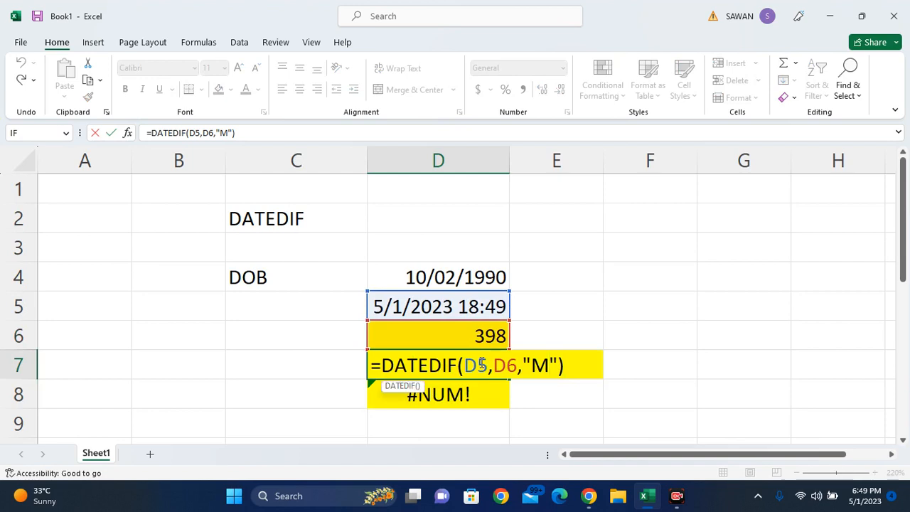
{"action": "left_click", "coordinate": [486, 365]}
{"action": "key", "text": "BackSpace"}
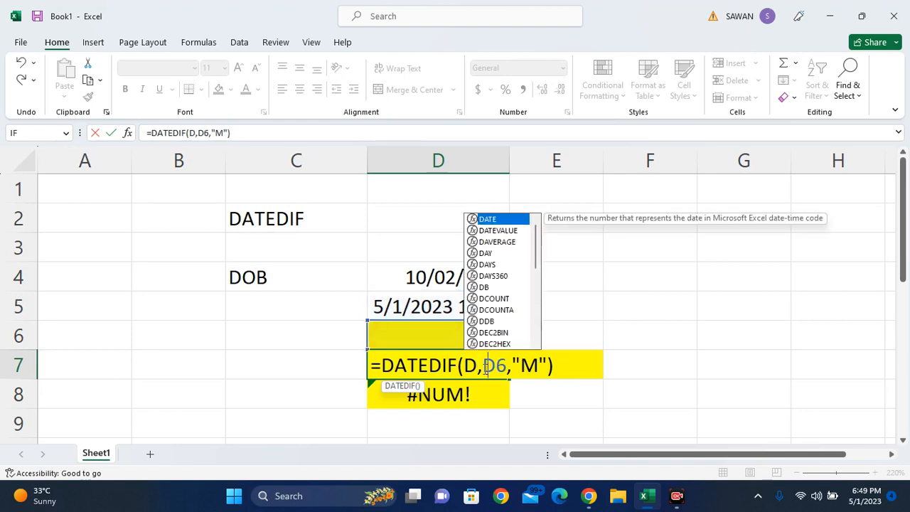
{"action": "type", "text": "4"}
{"action": "key", "text": "Right"}
{"action": "key", "text": "Right"}
{"action": "key", "text": "Right"}
{"action": "key", "text": "BackSpace"}
{"action": "type", "text": "5"}
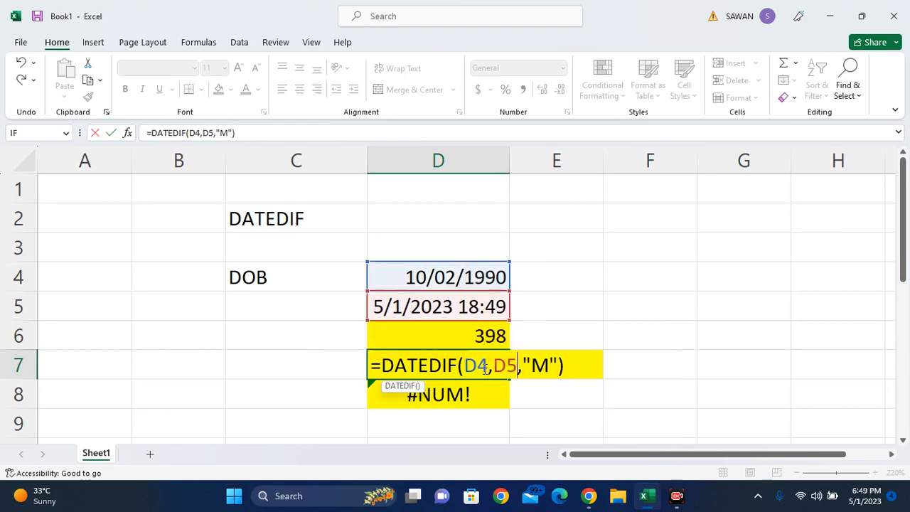
{"action": "key", "text": "BackSpace"}
{"action": "type", "text": "D"}
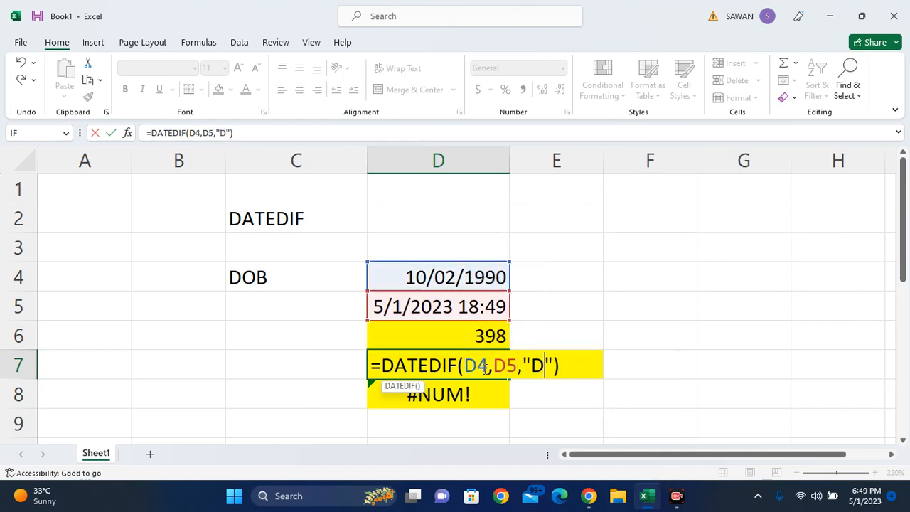
{"action": "key", "text": "Return"}
Edit the copied formula in D8 to =DATEDIF(D4,D5,"Y") so it calculates the difference in complete years.
{"action": "key", "text": "F2"}
{"action": "key", "text": "Right"}
{"action": "key", "text": "BackSpace"}
{"action": "type", "text": "Y"}
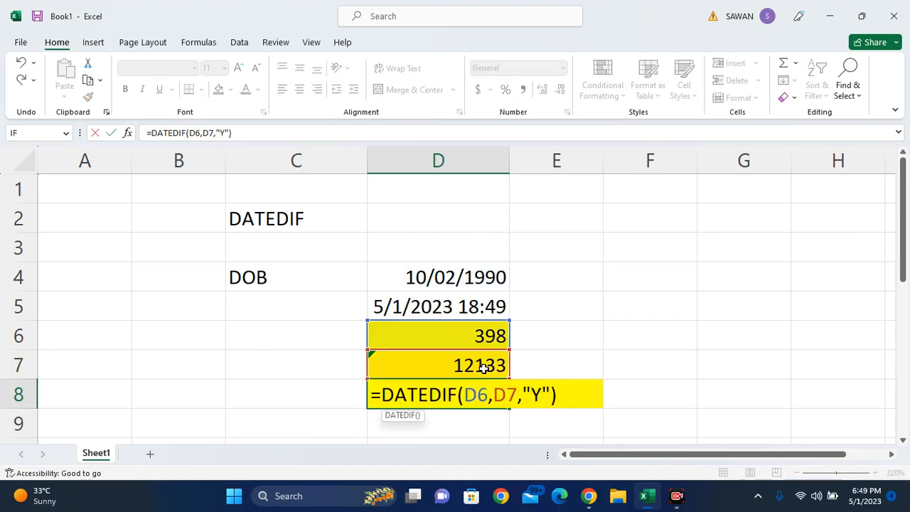
{"action": "key", "text": "BackSpace"}
{"action": "type", "text": "5"}
{"action": "key", "text": "Left"}
{"action": "key", "text": "Left"}
{"action": "key", "text": "Left"}
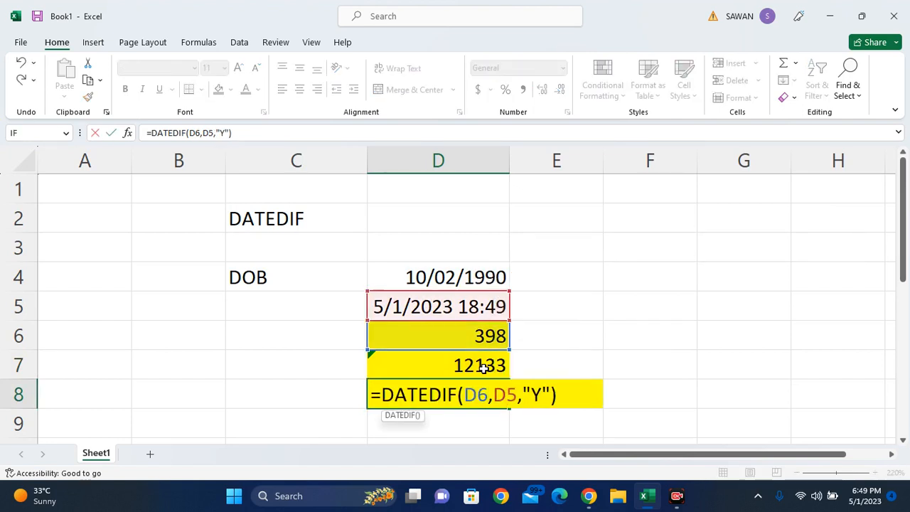
{"action": "key", "text": "BackSpace"}
{"action": "type", "text": "4"}
{"action": "key", "text": "Return"}
Replace the day and month of the date of birth in cell D4 with different values, keeping the year.
{"action": "key", "text": "Up"}
{"action": "key", "text": "Up"}
{"action": "key", "text": "Up"}
{"action": "key", "text": "Up"}
{"action": "key", "text": "Up"}
{"action": "key", "text": "F2"}
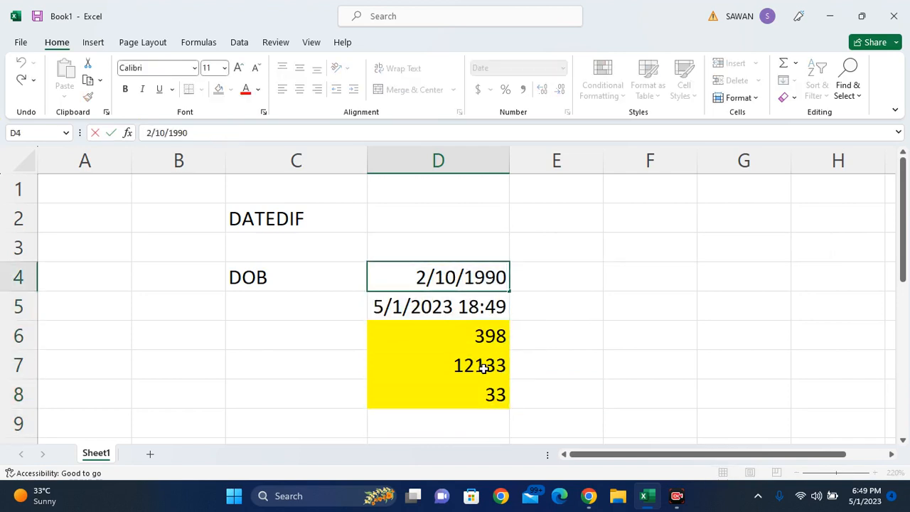
{"action": "key", "text": "Left"}
{"action": "key", "text": "Left"}
{"action": "key", "text": "Left"}
{"action": "key", "text": "Left"}
{"action": "key", "text": "Right"}
{"action": "key", "text": "Right"}
{"action": "key", "text": "Right"}
{"action": "key", "text": "BackSpace"}
{"action": "key", "text": "BackSpace"}
{"action": "type", "text": "31"}
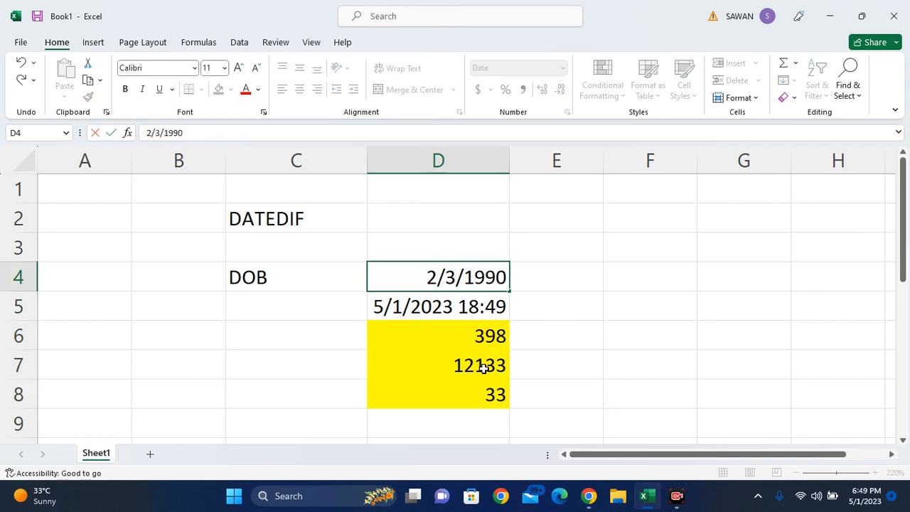
{"action": "key", "text": "Left"}
{"action": "key", "text": "Left"}
{"action": "key", "text": "Left"}
{"action": "key", "text": "BackSpace"}
{"action": "type", "text": "7"}
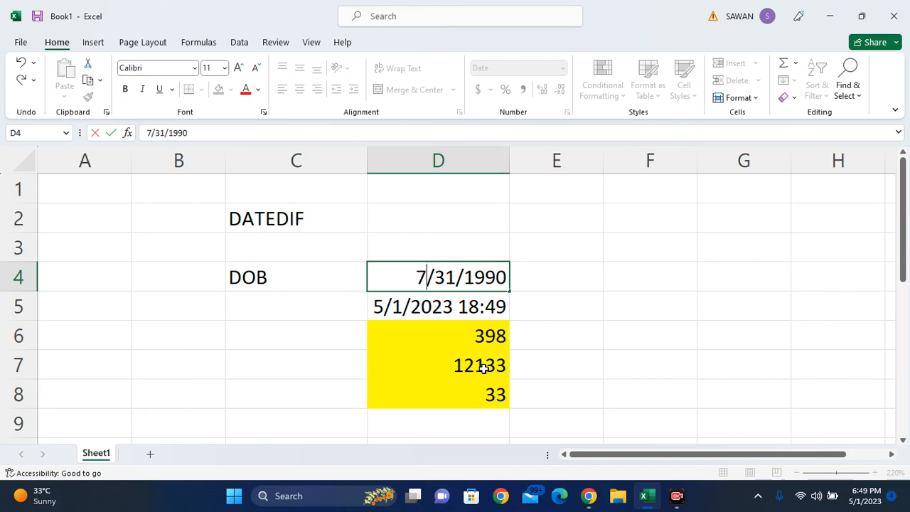
{"action": "key", "text": "Return"}
Examine the month, day and year results in D6:D8 for the new date of birth.
{"action": "key", "text": "Up"}
{"action": "key", "text": "Down"}
{"action": "key", "text": "Down"}
{"action": "key", "text": "Down"}
{"action": "key", "text": "Down"}
{"action": "key", "text": "Down"}
{"action": "key", "text": "Up"}
{"action": "key", "text": "Up"}
{"action": "key", "text": "Up"}
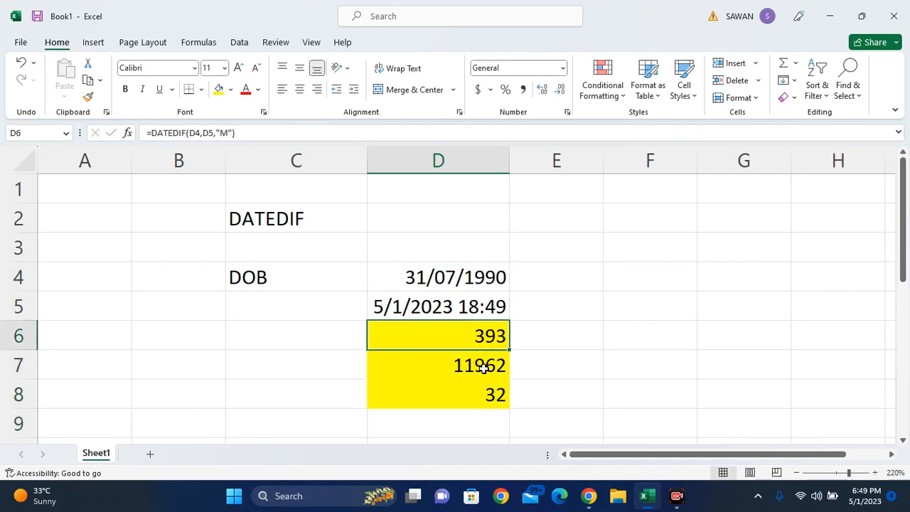